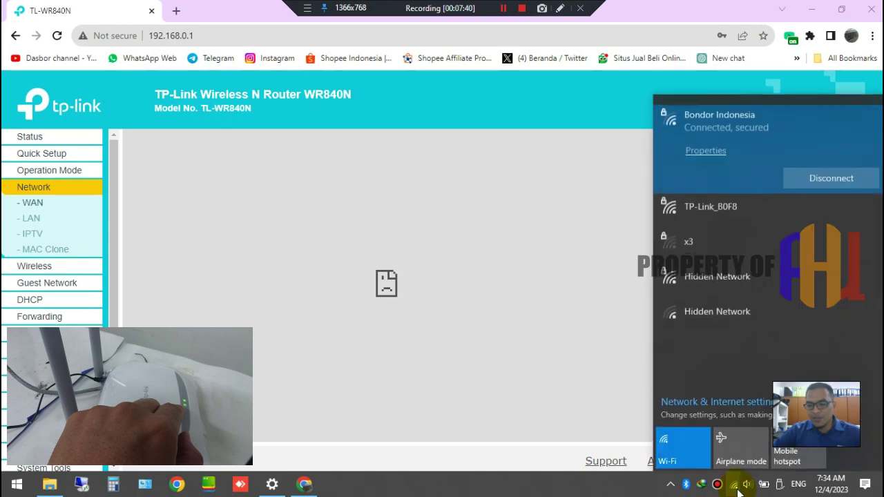
# - Connect the laptop to the TP-Link_B0F8 Wi-Fi network and close the network list
pyautogui.click(752, 214)
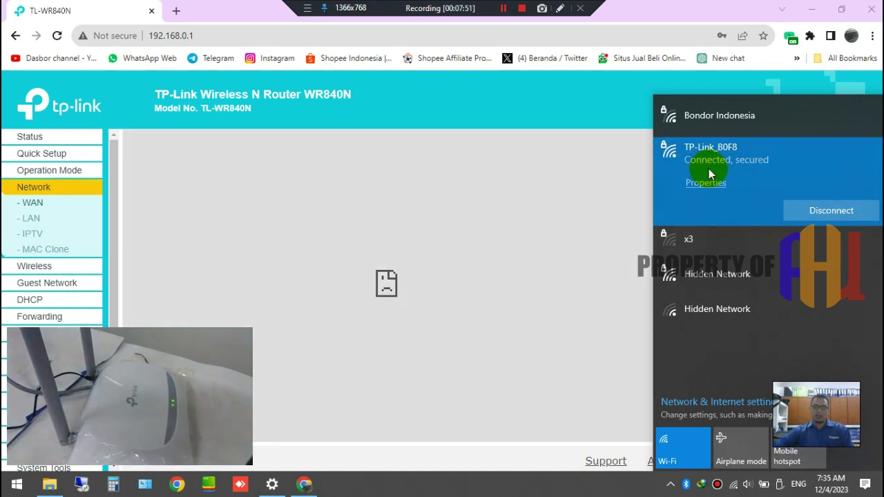
pyautogui.click(170, 11)
# - Search Google for 'bondor' in a new tab to test the internet connection
pyautogui.click(176, 10)
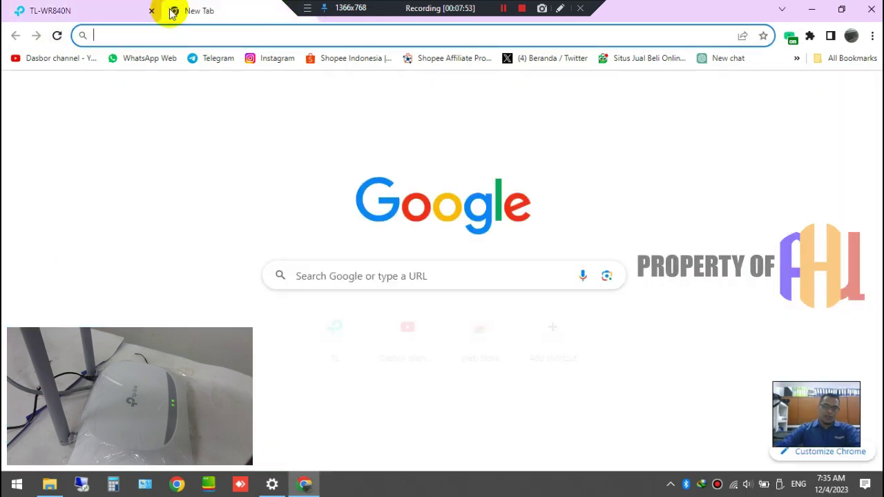
pyautogui.write('bondor')
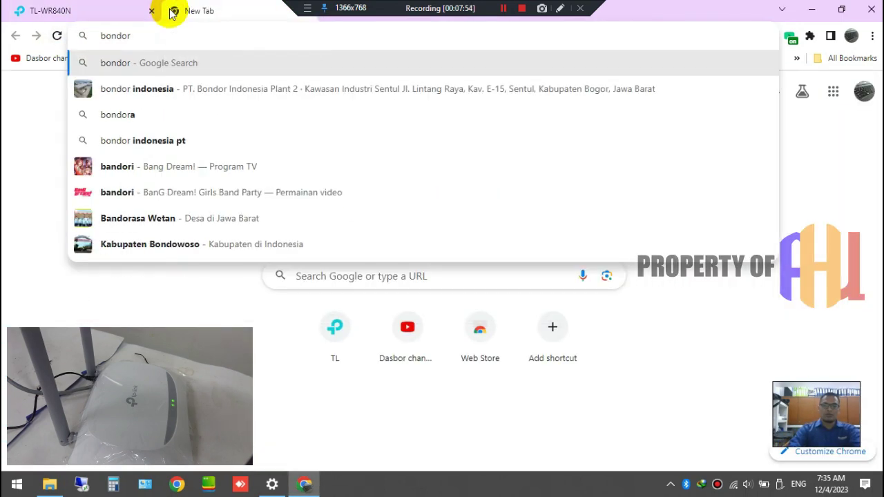
pyautogui.press('Return')
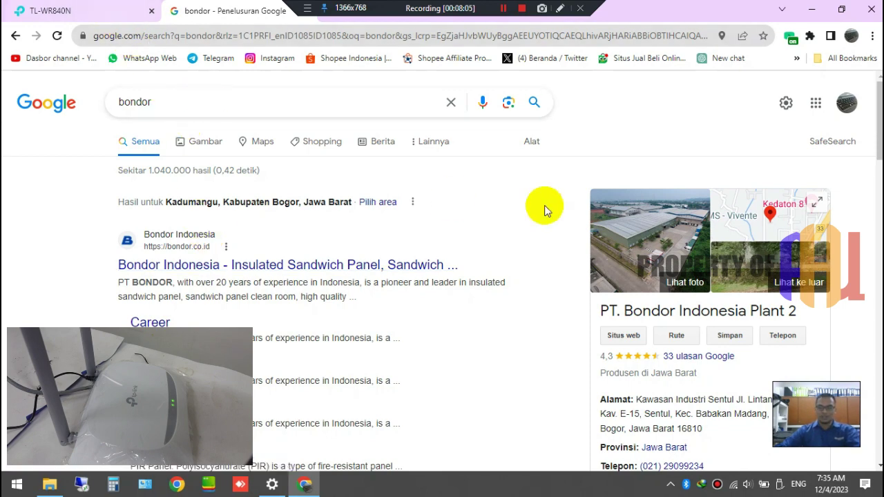
# - Read the router address 192.168.1.1 from the TP-Link_B0F8 connection's DNS server properties
pyautogui.click(735, 486)
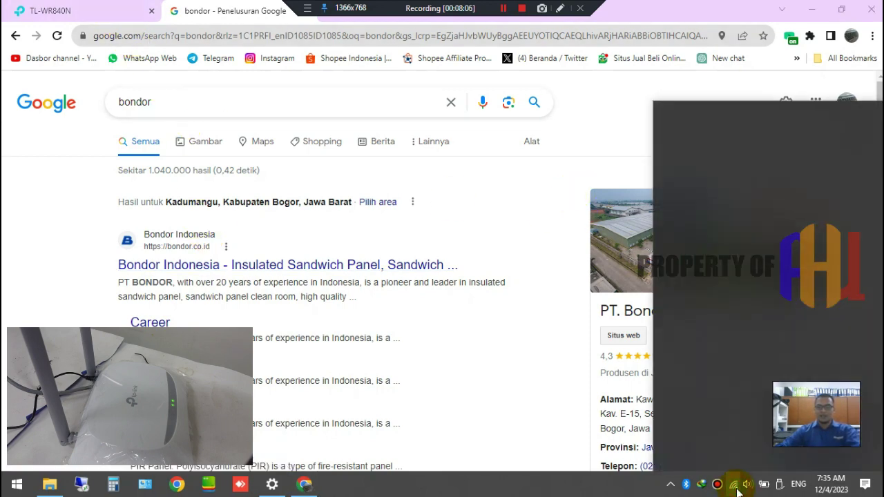
pyautogui.click(707, 146)
pyautogui.scroll(10, 210, 190)
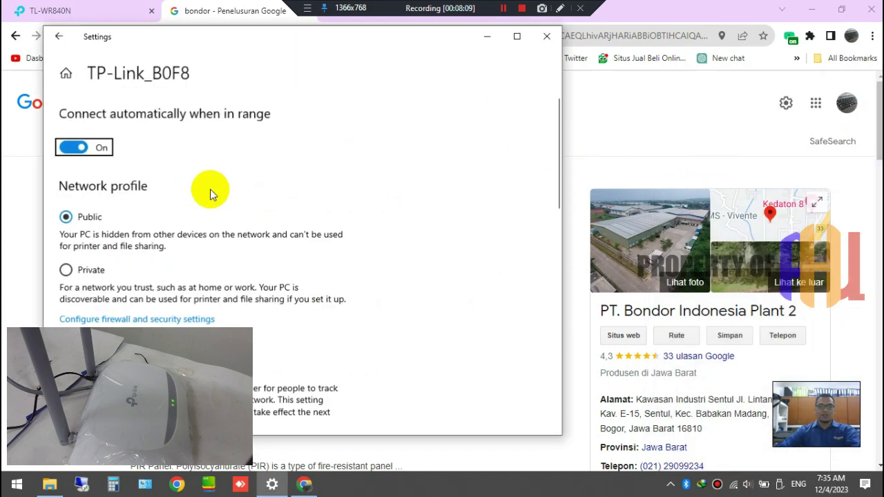
pyautogui.scroll(-10, 210, 189)
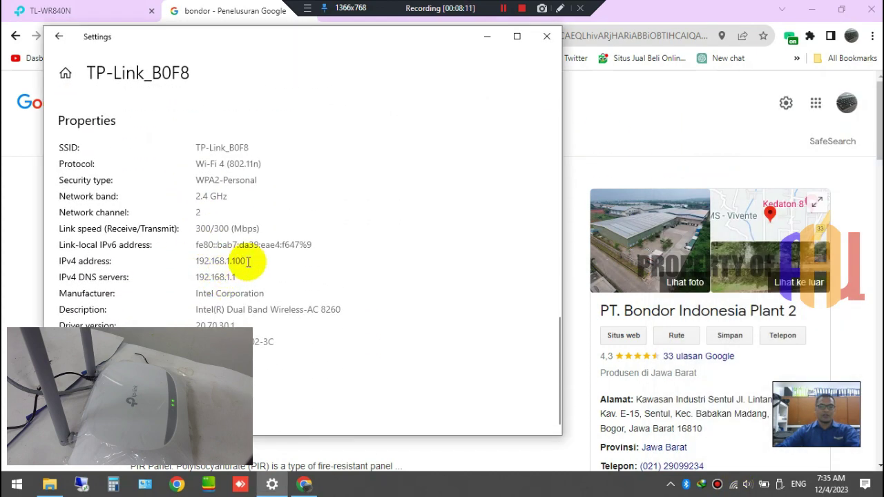
pyautogui.moveTo(237, 277); pyautogui.dragTo(196, 277)
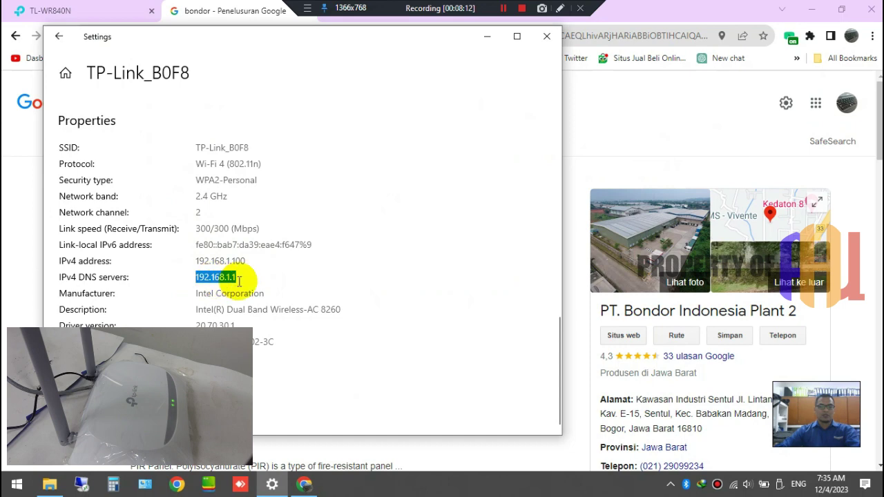
pyautogui.click(135, 10)
# - Point the browser at the router's new address, 192.168.1.1
pyautogui.click(183, 36)
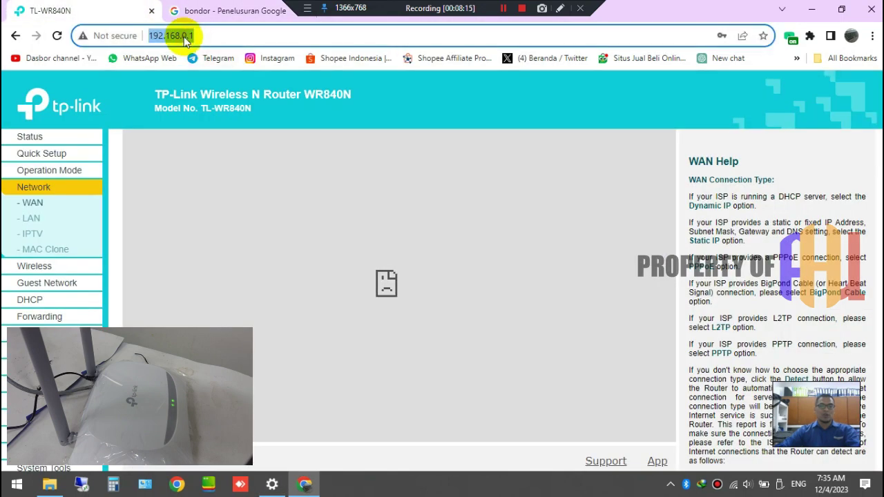
pyautogui.click(194, 36)
pyautogui.moveTo(181, 34); pyautogui.dragTo(236, 27)
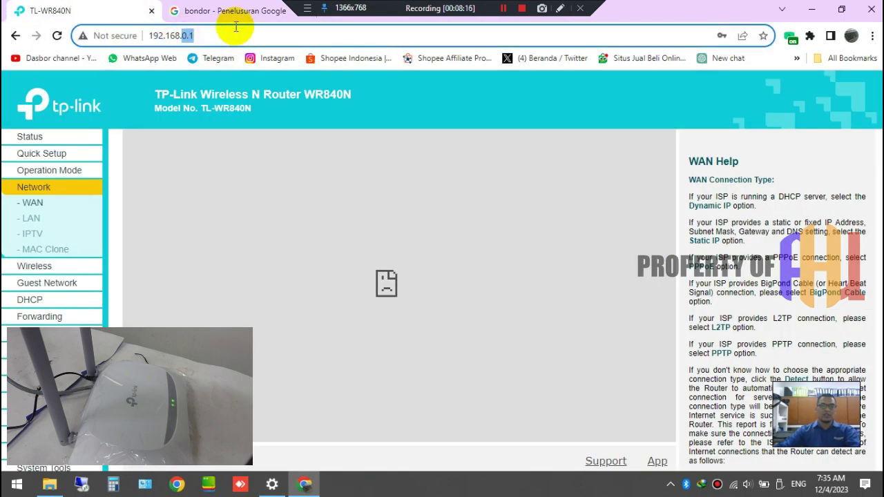
pyautogui.write('1.1')
pyautogui.press('Return')
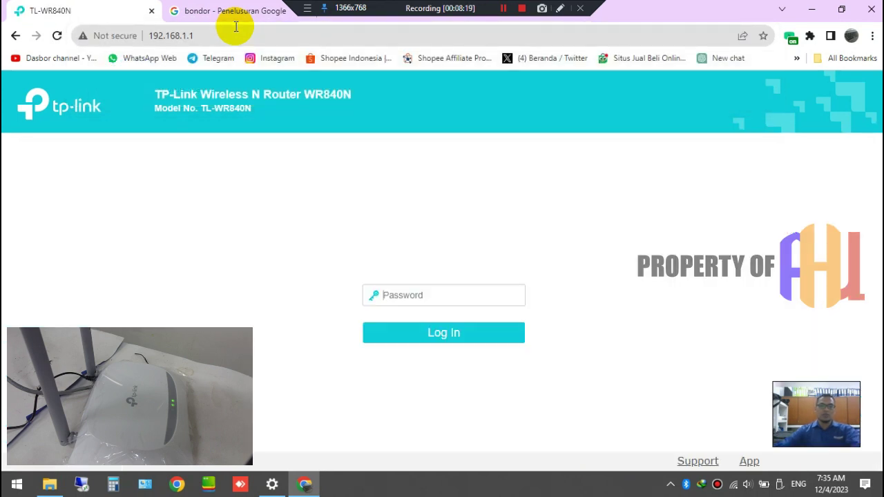
# - Log in to the router admin with the admin password
pyautogui.click(399, 295)
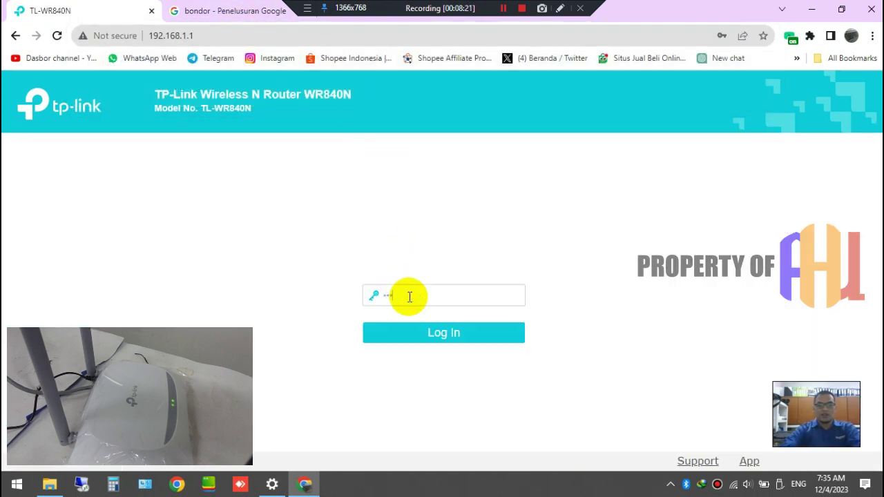
pyautogui.press('Return')
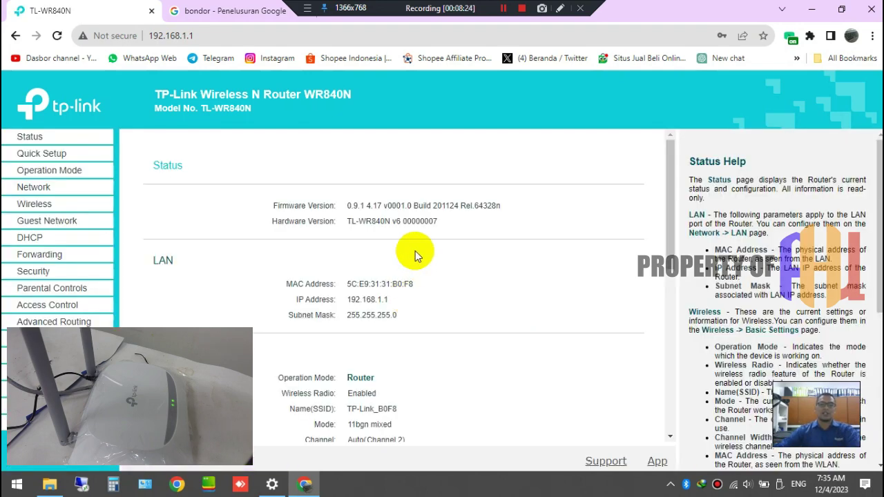
# - Open the Network > WAN settings page, leaving the connection type on Dynamic IP
pyautogui.click(43, 189)
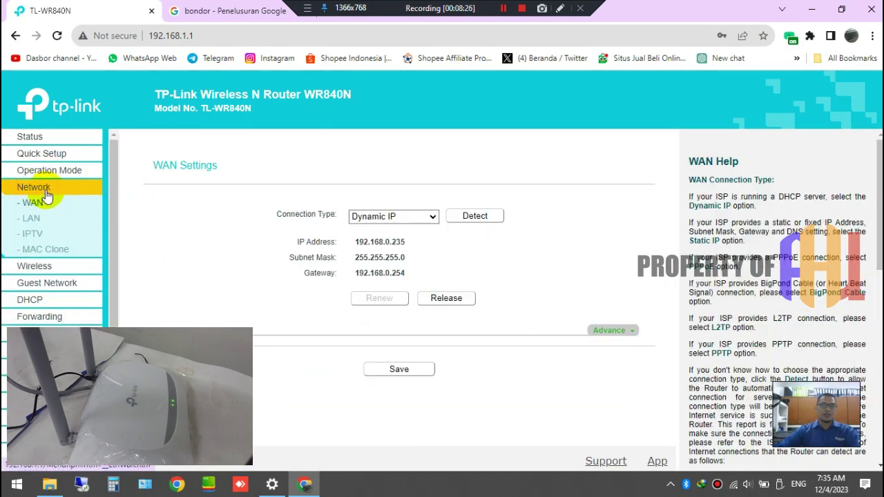
pyautogui.click(398, 216)
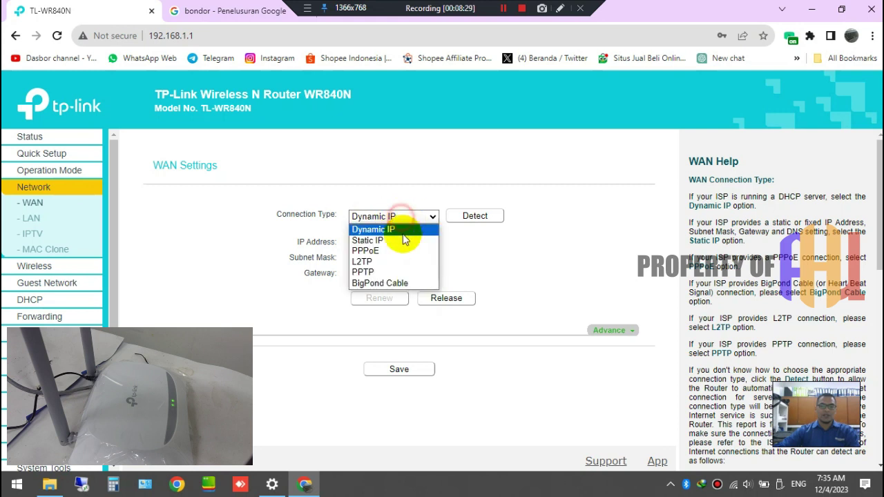
pyautogui.click(395, 230)
# - Check the WAN's obtained IP address 192.168.0.235 before changing the connection type
pyautogui.doubleClick(401, 243)
pyautogui.click(407, 247)
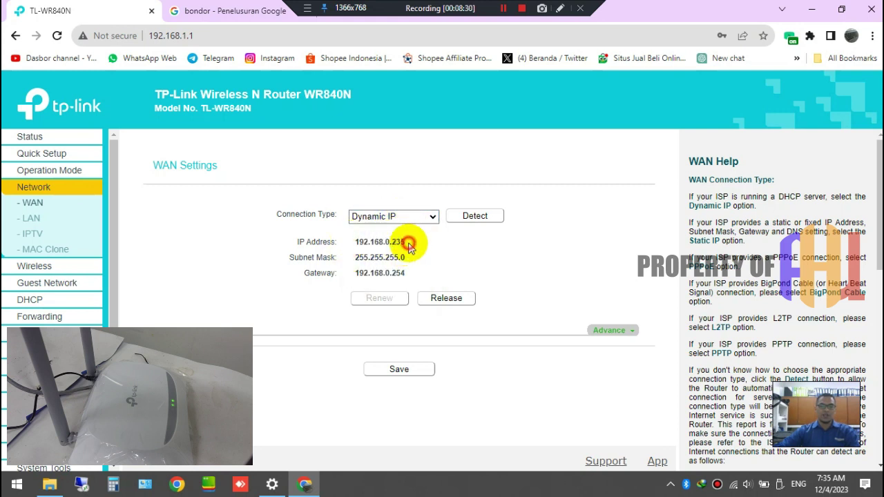
pyautogui.moveTo(425, 246); pyautogui.dragTo(404, 252)
pyautogui.click(407, 254)
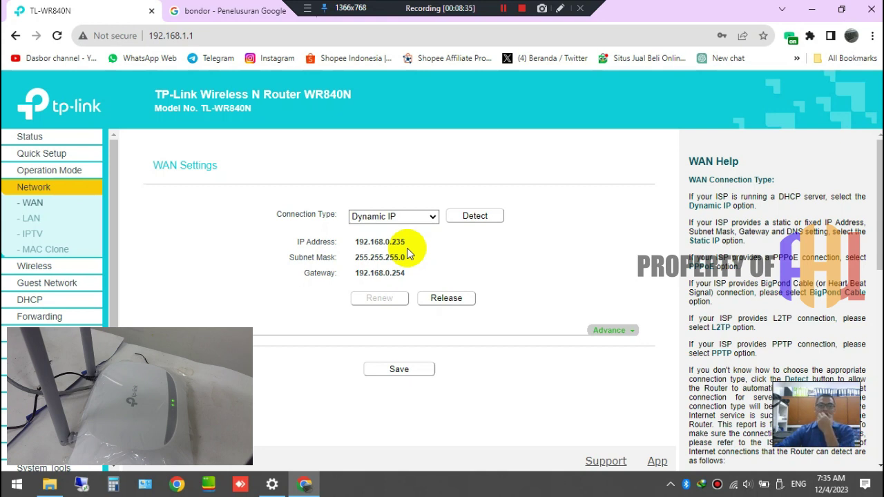
pyautogui.moveTo(410, 242); pyautogui.dragTo(325, 238)
pyautogui.click(382, 240)
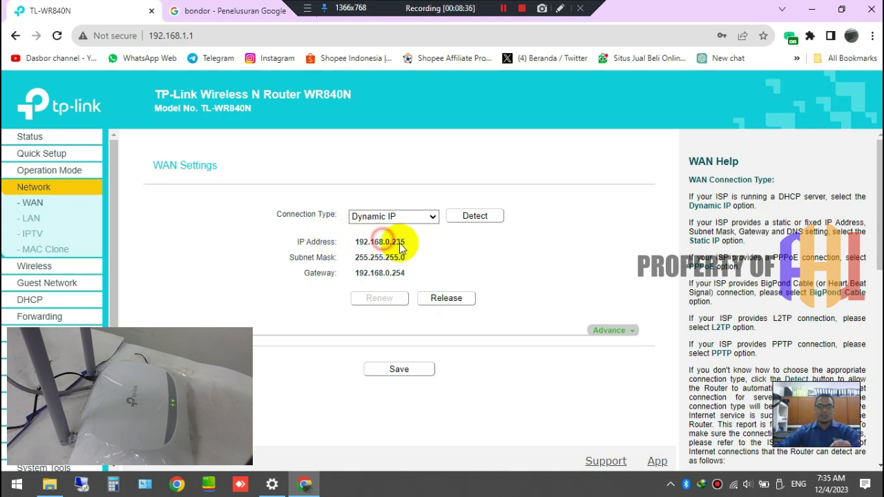
pyautogui.doubleClick(415, 242)
pyautogui.click(417, 246)
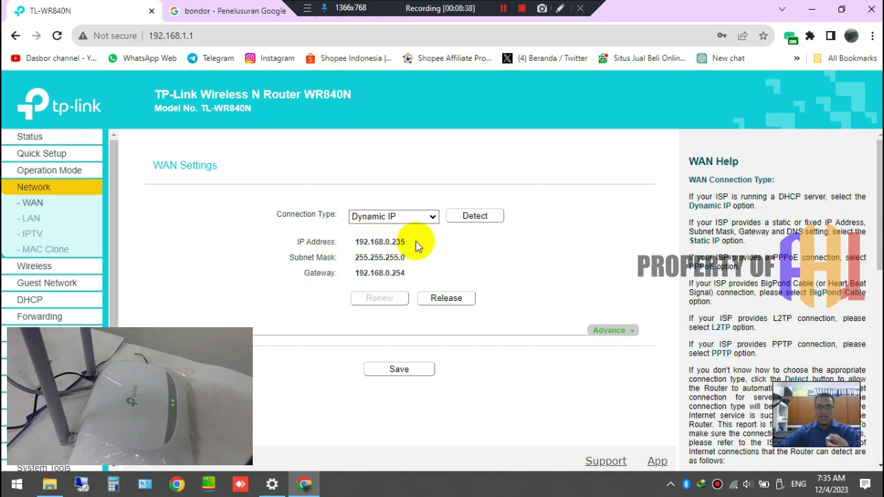
pyautogui.moveTo(410, 242); pyautogui.dragTo(358, 250)
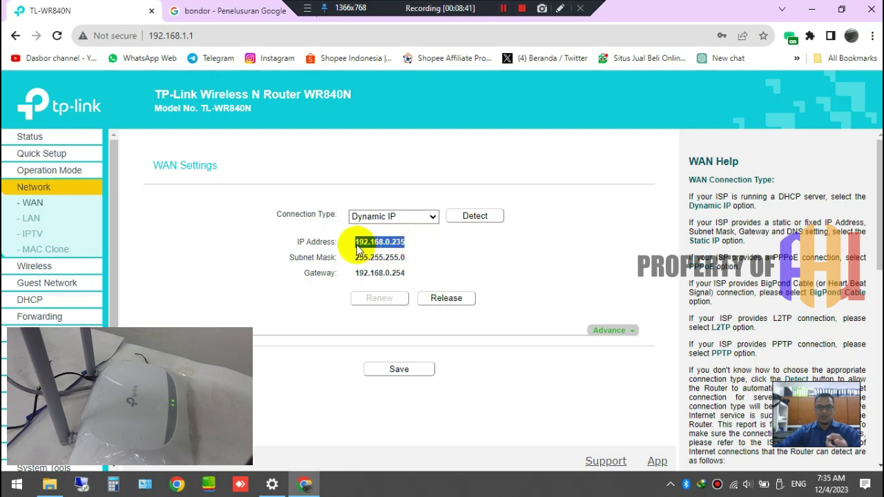
pyautogui.click(361, 247)
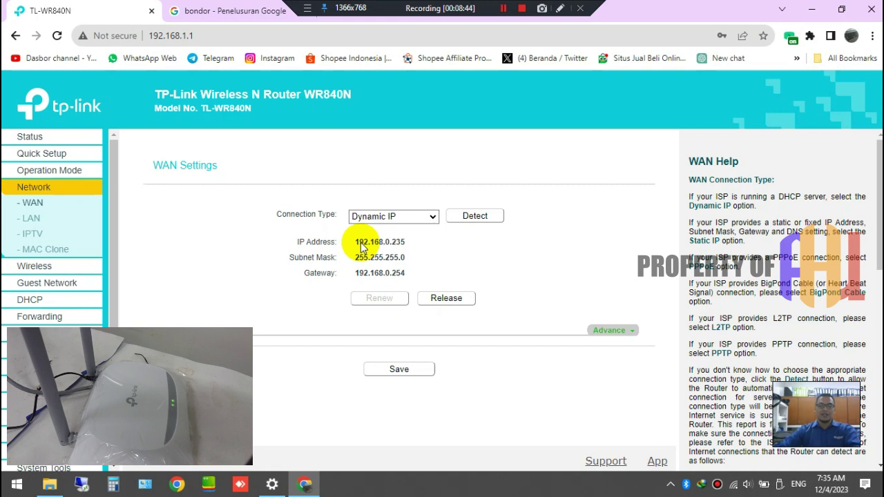
pyautogui.click(412, 216)
# - Begin a Static IP entry, check the Wi-Fi properties, then reload the WAN page
pyautogui.click(391, 239)
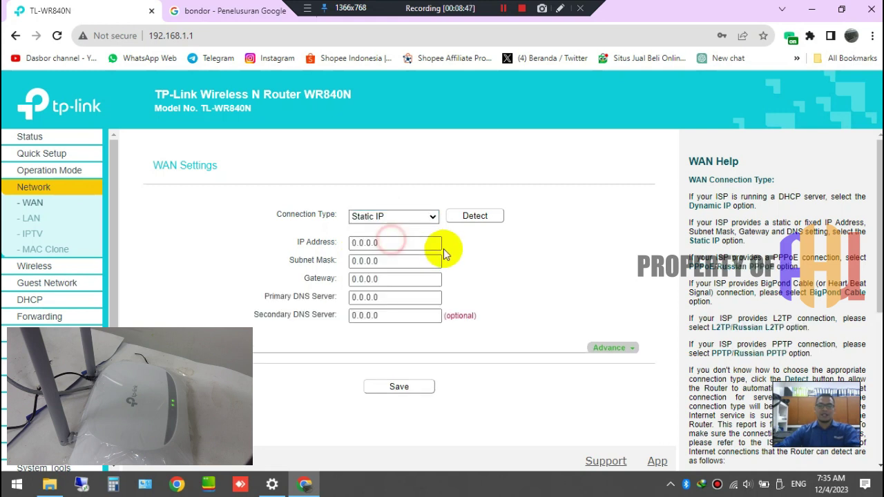
pyautogui.doubleClick(417, 243)
pyautogui.write('192')
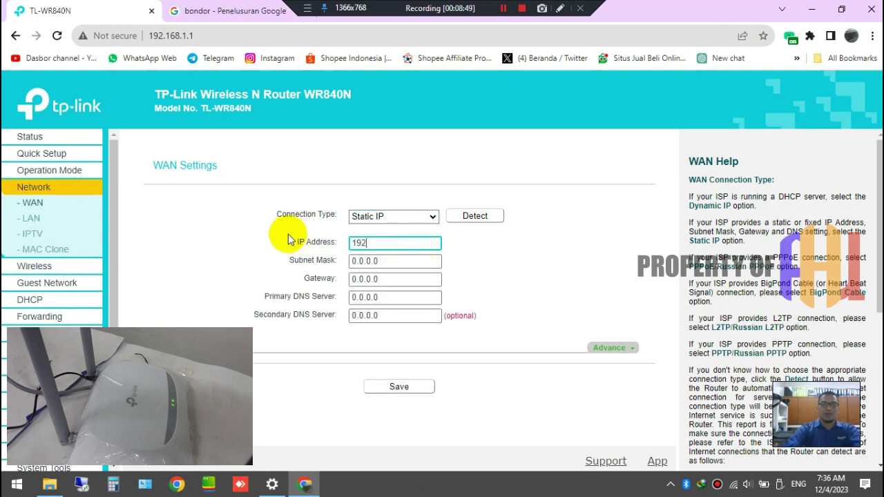
pyautogui.write('.168.0')
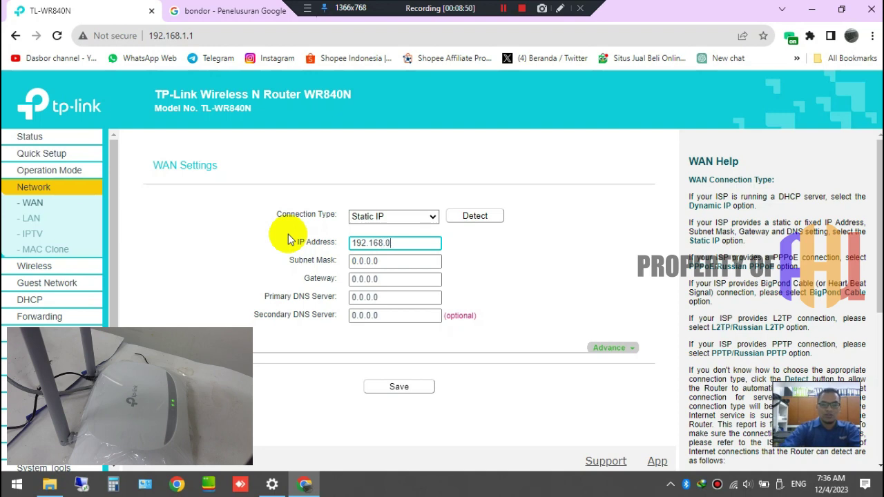
pyautogui.write('.2')
pyautogui.press('BackSpace')
pyautogui.press('BackSpace')
pyautogui.press('BackSpace')
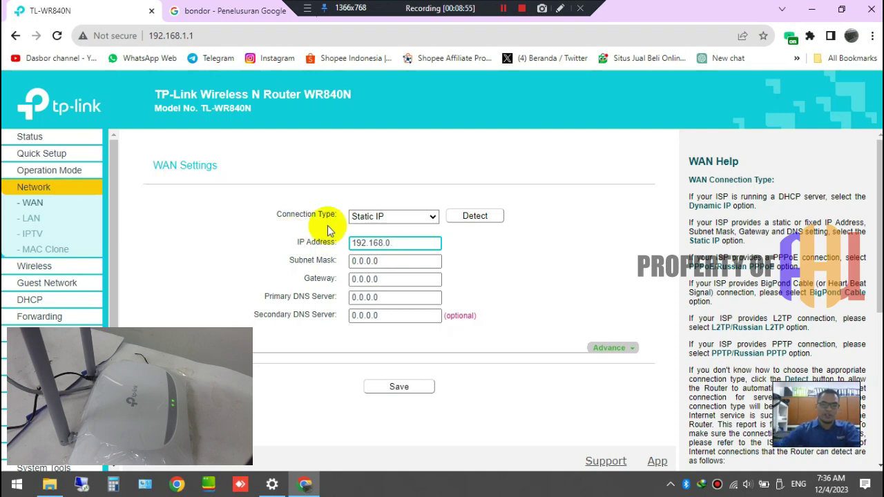
pyautogui.click(274, 486)
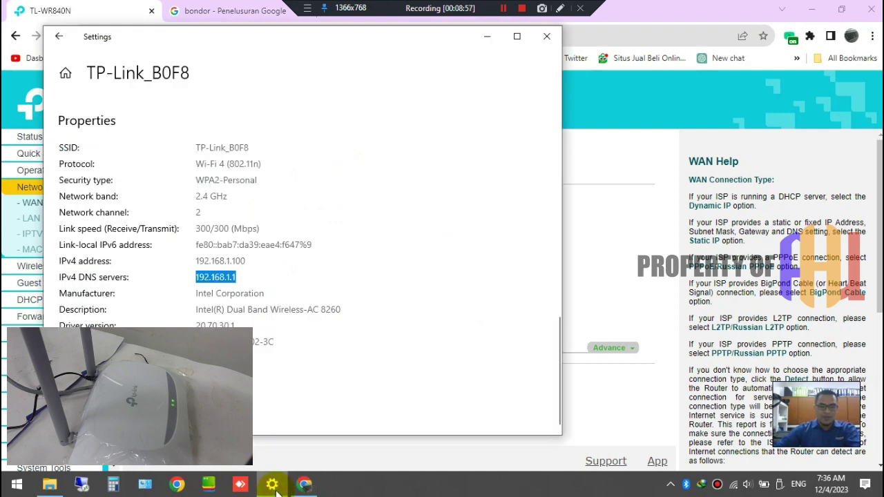
pyautogui.click(276, 490)
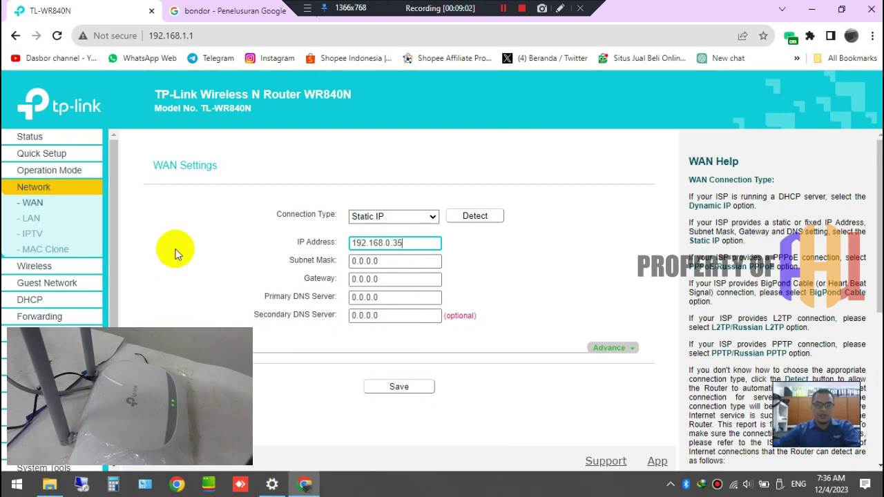
pyautogui.click(187, 224)
pyautogui.click(35, 207)
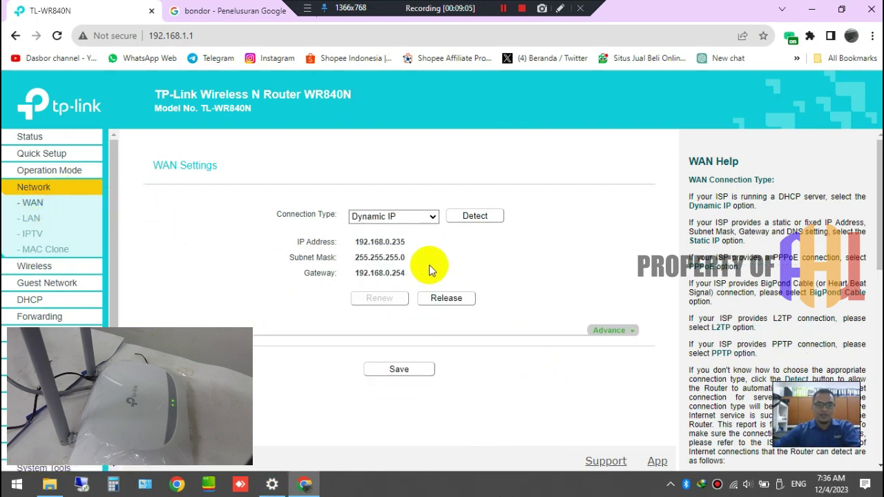
# - Choose Static IP with IP 192.168.0.235, mask 255.255.255.0 and gateway 192.168.0.254
pyautogui.click(428, 215)
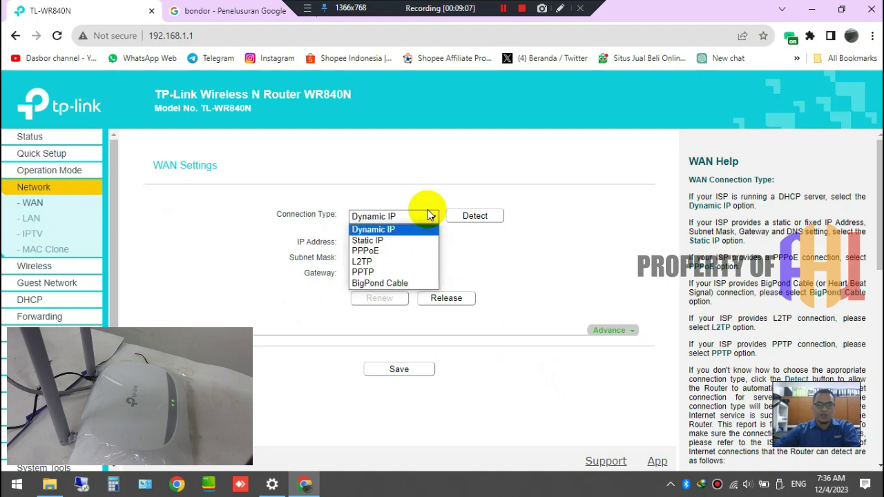
pyautogui.click(394, 239)
pyautogui.click(390, 244)
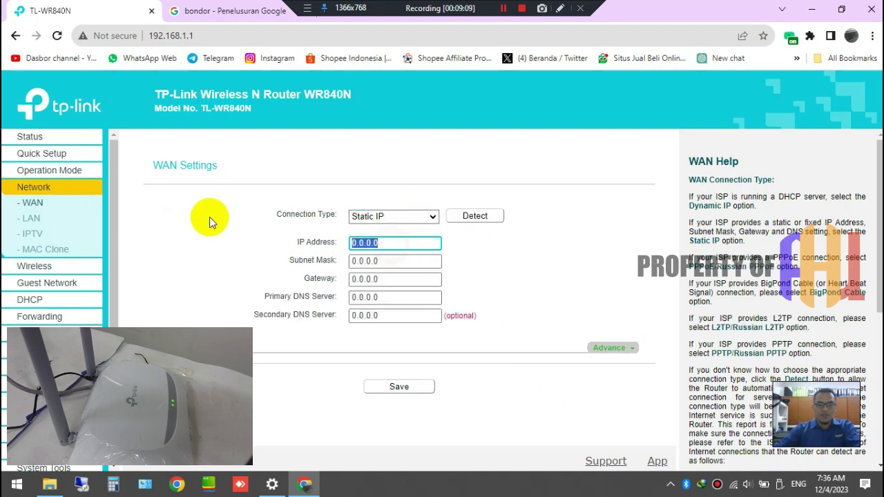
pyautogui.write('192.168.0.235')
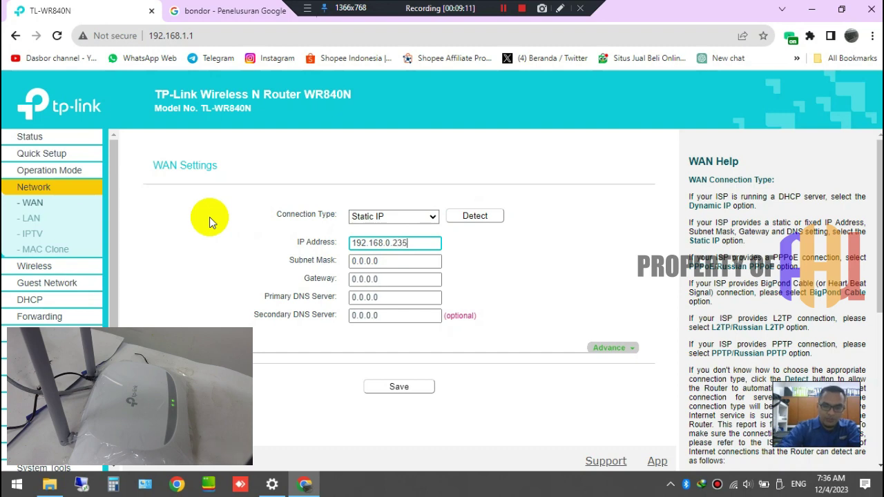
pyautogui.press('Tab')
pyautogui.write('255')
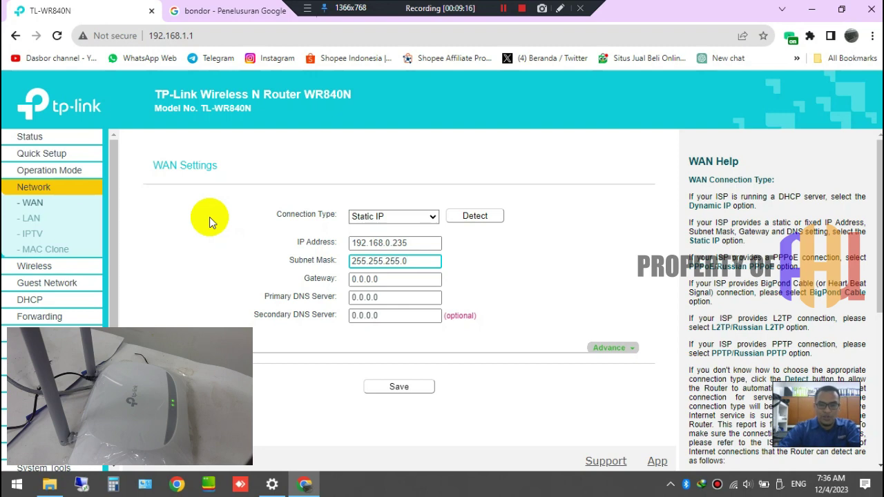
pyautogui.press('Tab')
pyautogui.write('192')
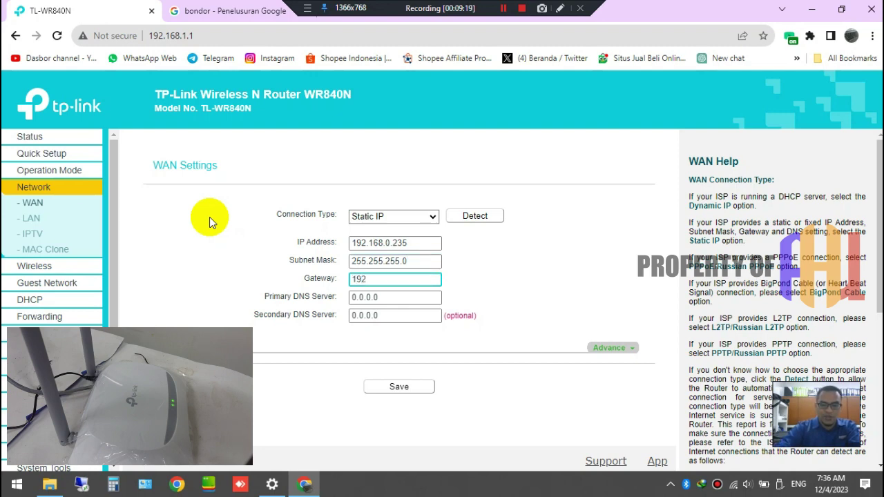
pyautogui.write('.168.0.')
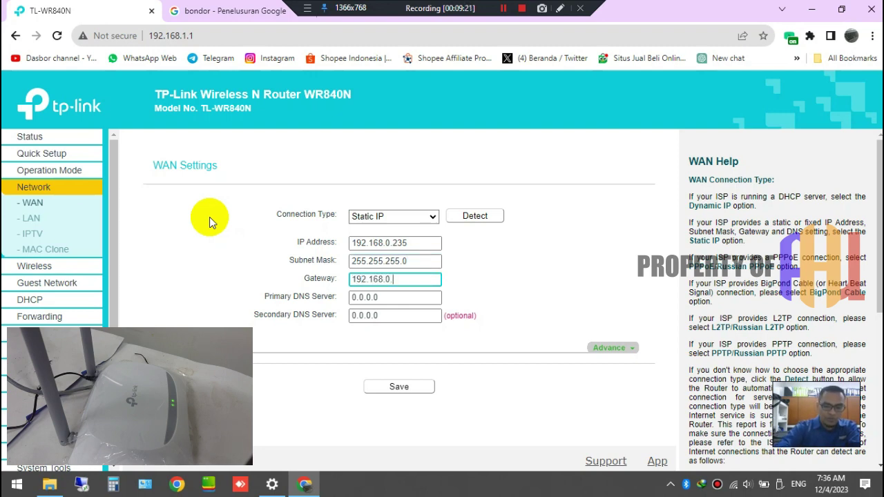
pyautogui.write('254')
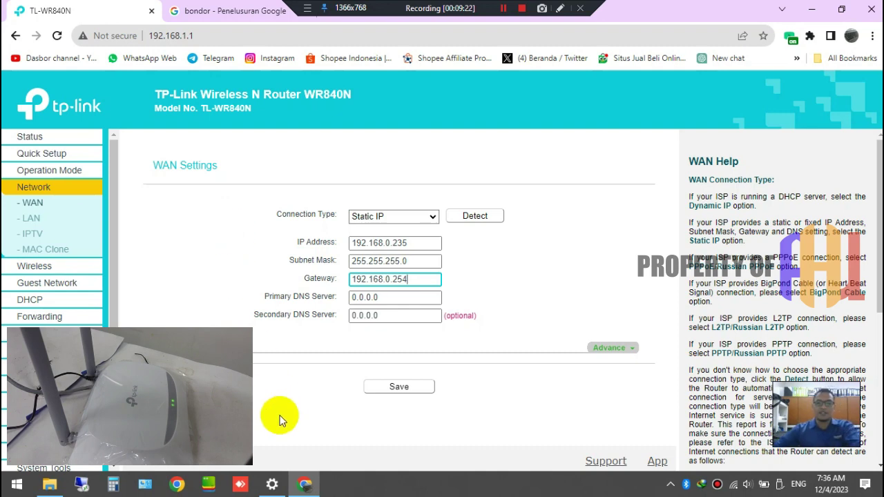
# - Set primary and secondary DNS to 8.8.8.8 and save the WAN settings
pyautogui.moveTo(388, 295); pyautogui.dragTo(268, 297)
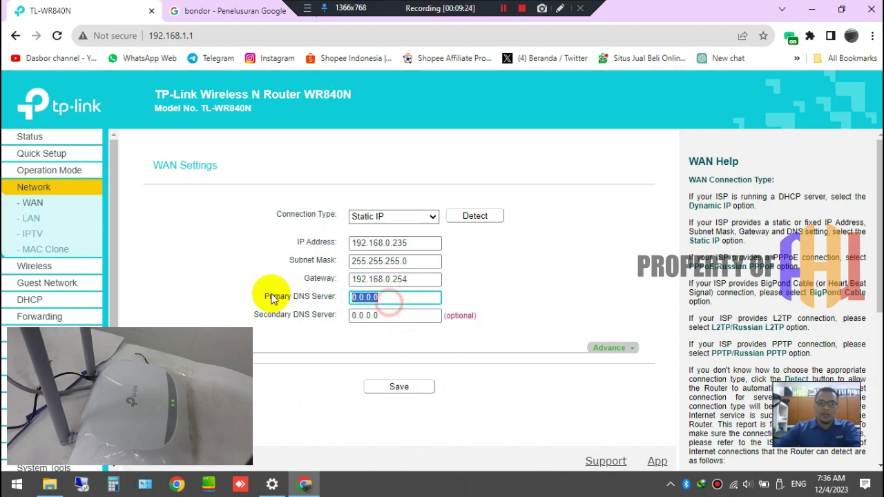
pyautogui.write('8.8.')
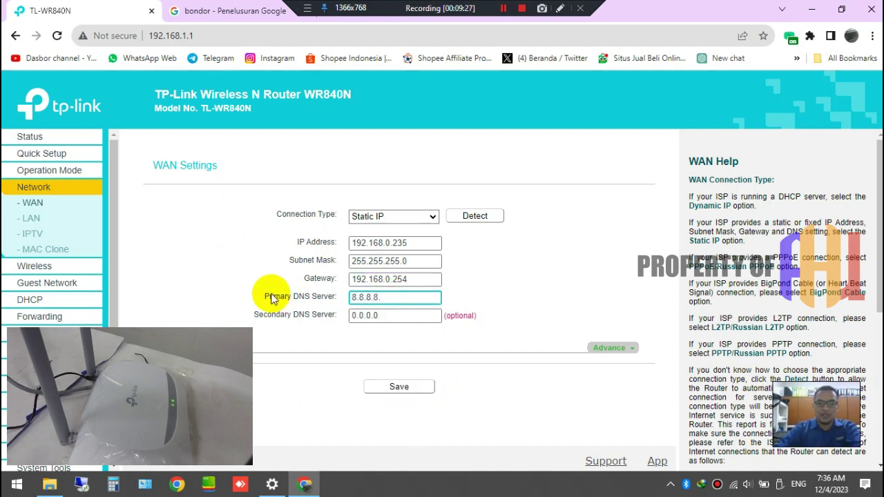
pyautogui.write('8.8')
pyautogui.press('Tab')
pyautogui.write('8.')
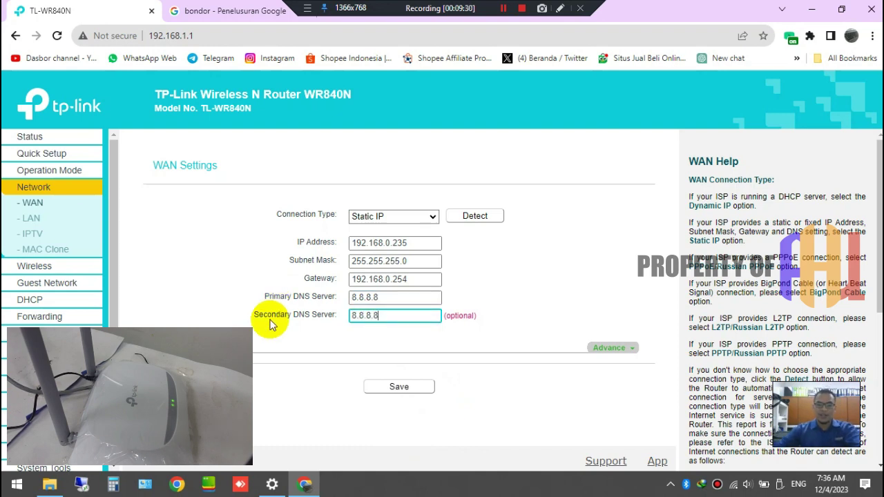
pyautogui.click(400, 387)
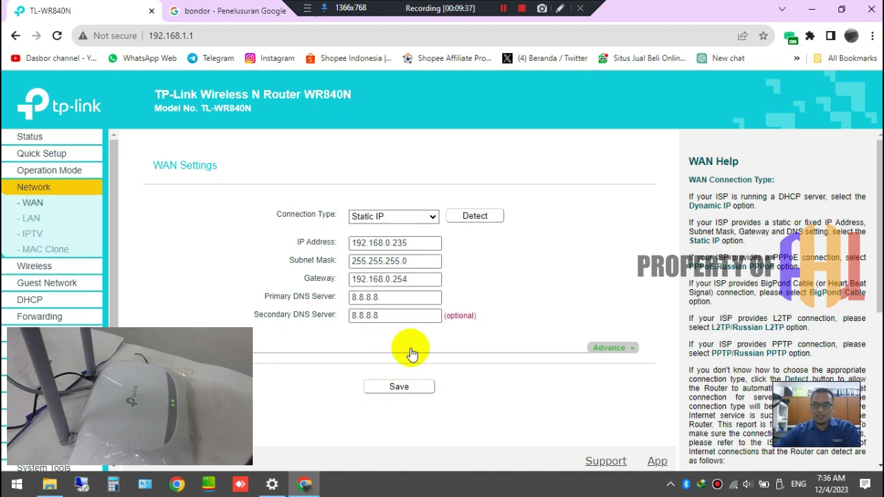
# - Reboot the router from System Tools > Reboot and confirm the restart
pyautogui.scroll(-2, 55, 387)
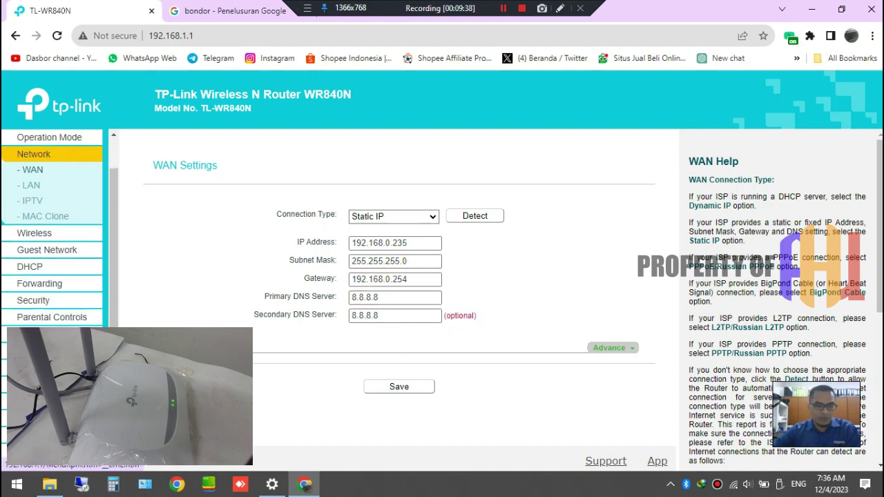
pyautogui.click(43, 435)
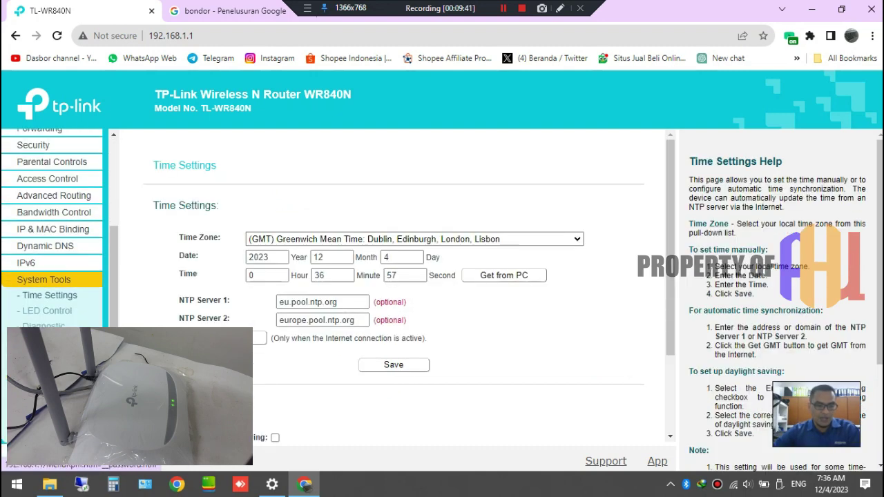
pyautogui.click(44, 389)
pyautogui.click(431, 229)
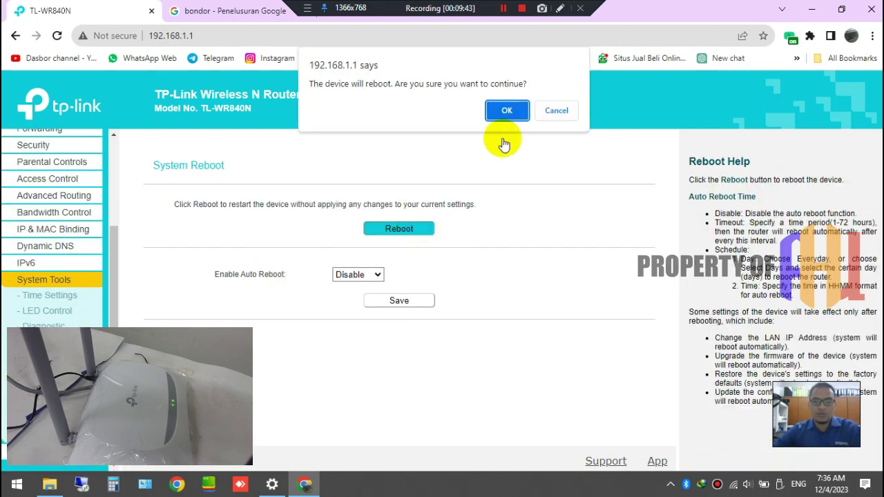
pyautogui.click(507, 112)
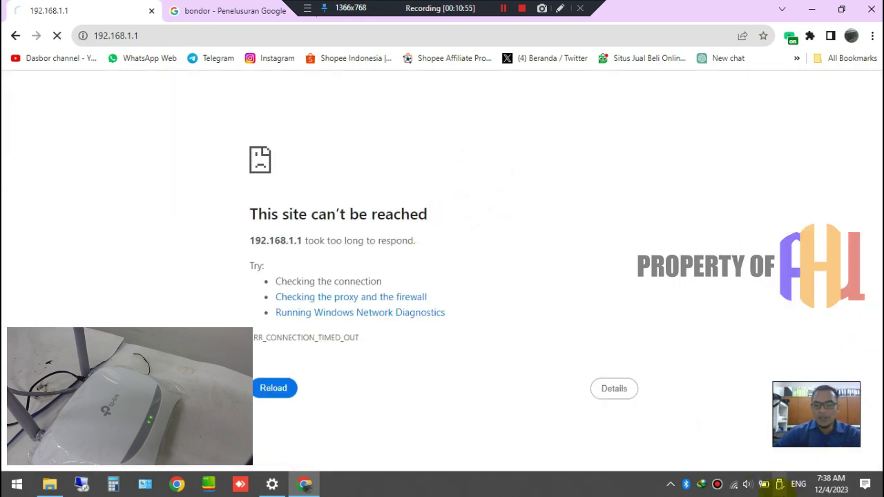
# - Reconnect to TP-Link_B0F8 and rerun the 'bondor' Google search to test internet access
pyautogui.click(733, 484)
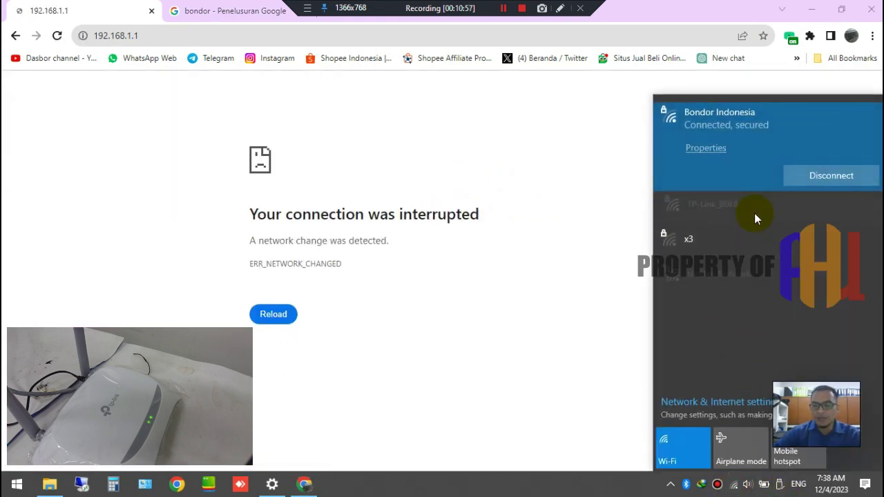
pyautogui.click(754, 213)
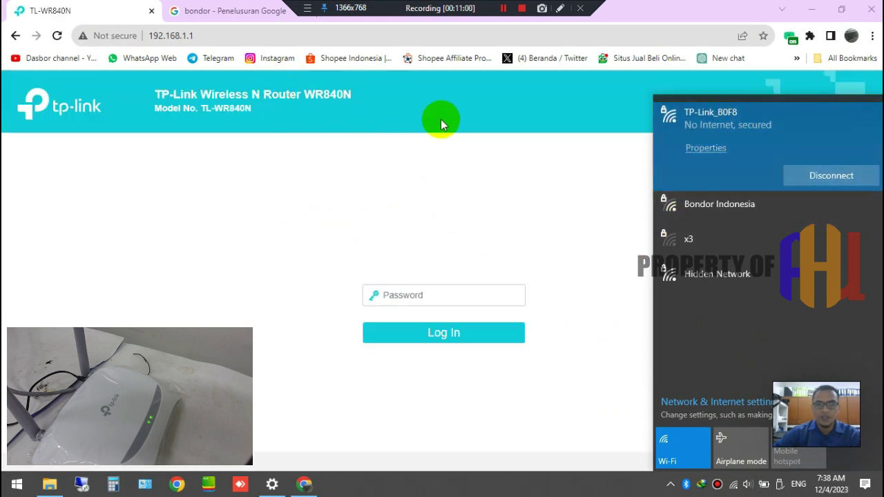
pyautogui.click(501, 243)
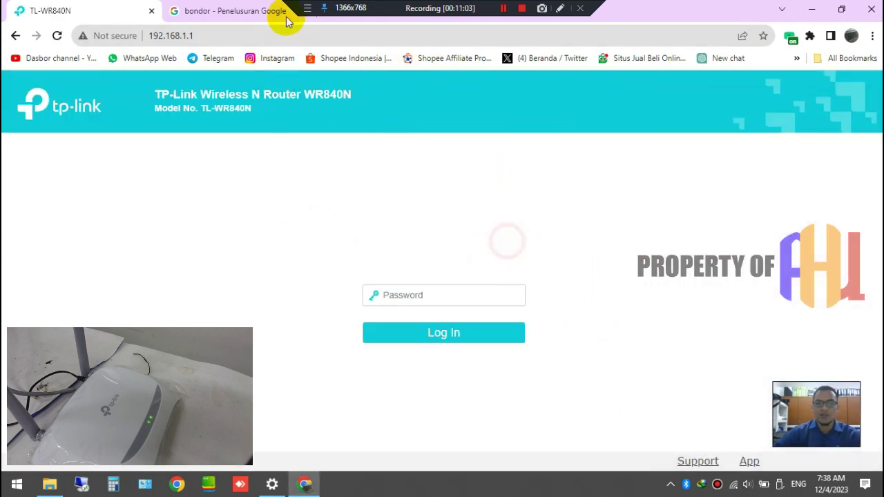
pyautogui.click(284, 15)
pyautogui.click(254, 39)
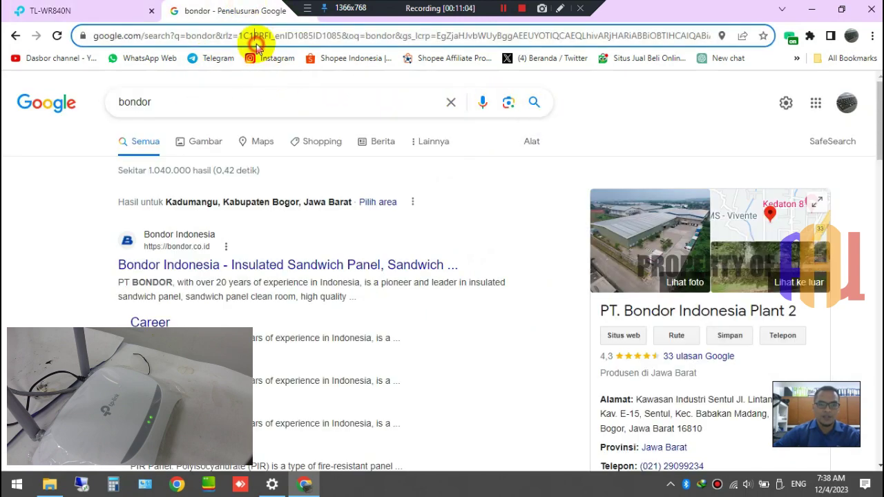
pyautogui.write('bondor')
pyautogui.press('Return')
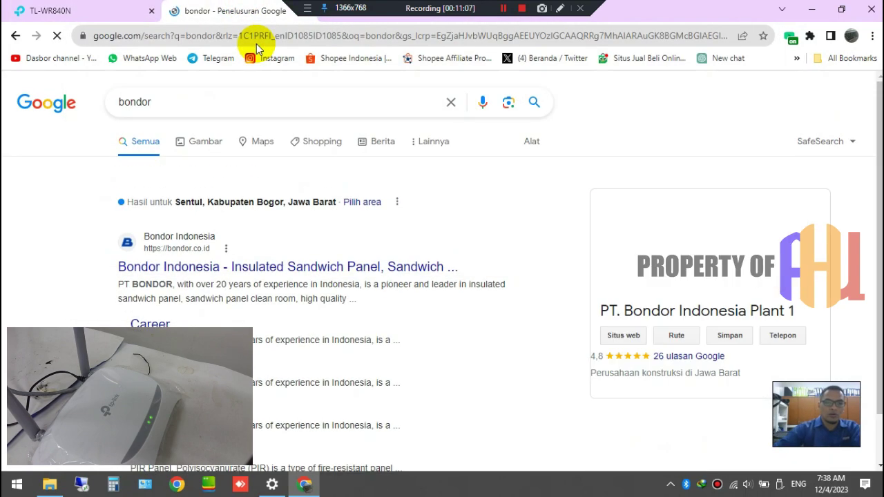
# - Log back in to the router admin with the password and expand the Network menu
pyautogui.click(28, 10)
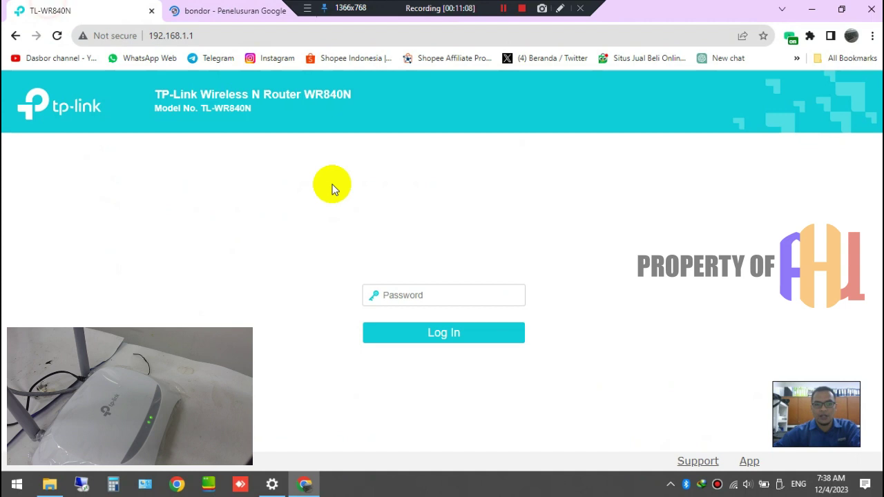
pyautogui.click(414, 295)
pyautogui.write('••••••••••')
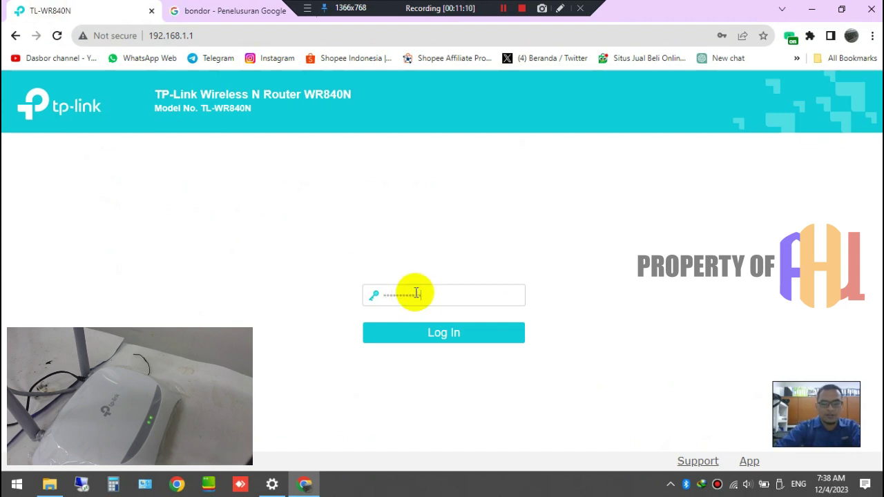
pyautogui.press('Return')
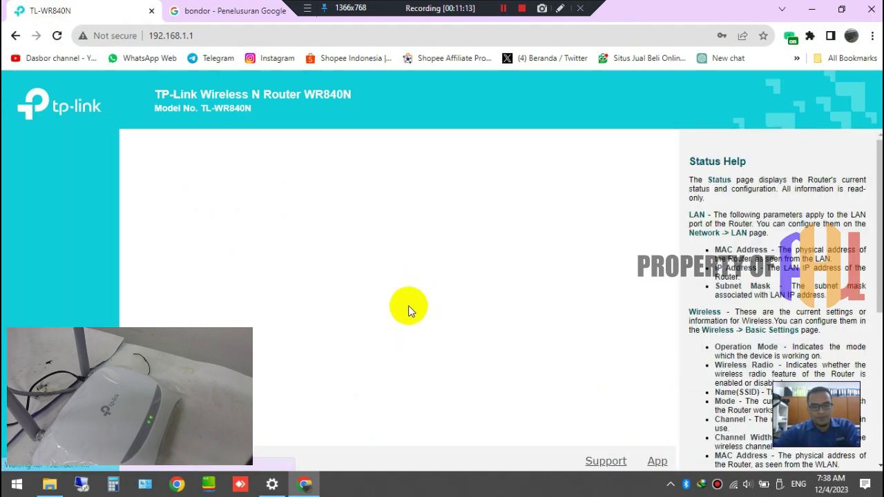
pyautogui.click(38, 189)
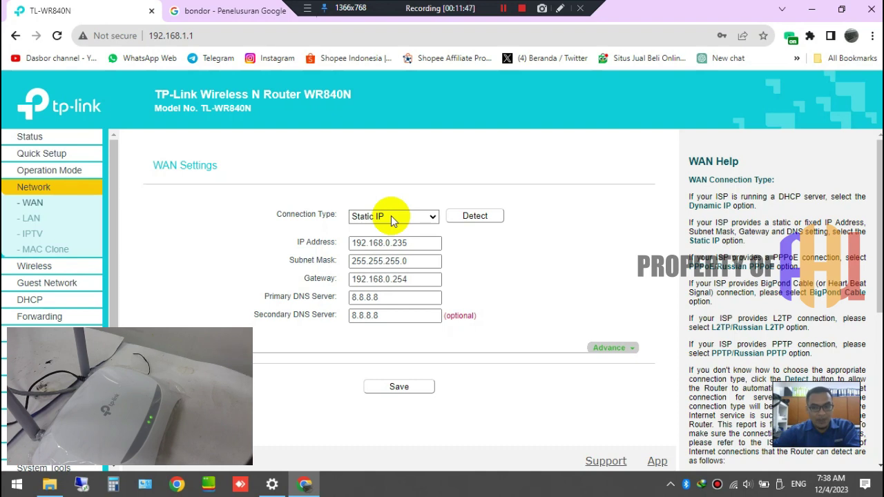
# - Switch the WAN connection type from Static IP to Dynamic IP and run Detect
pyautogui.click(392, 220)
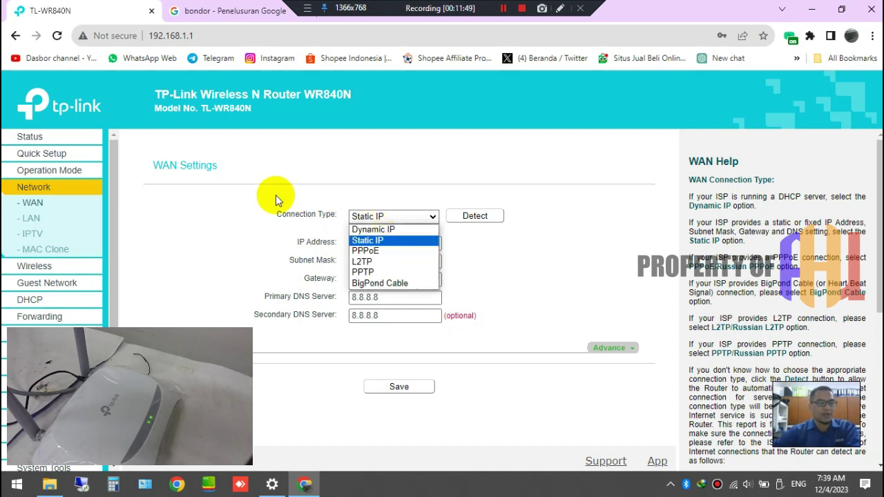
pyautogui.click(276, 199)
pyautogui.click(399, 218)
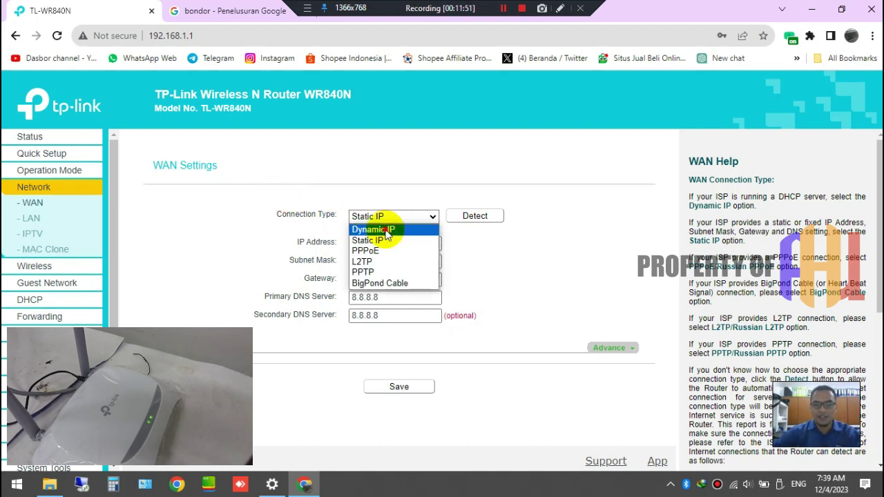
pyautogui.click(392, 230)
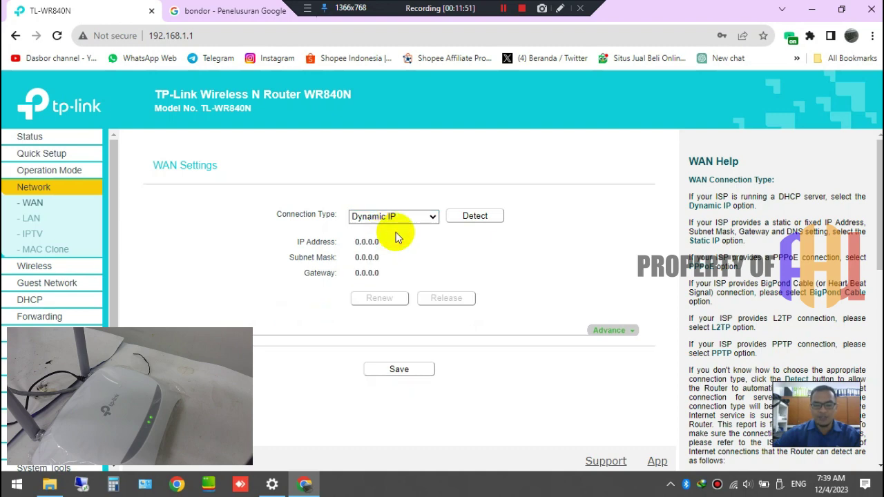
pyautogui.click(469, 221)
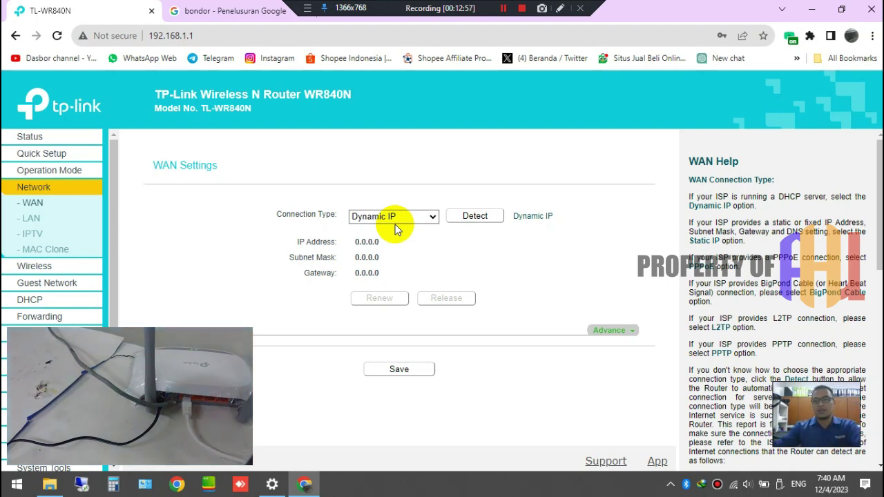
# - Disconnect the PC from TP-Link_B0F8, then reopen the Wi-Fi list to reconnect
pyautogui.click(735, 484)
pyautogui.click(853, 175)
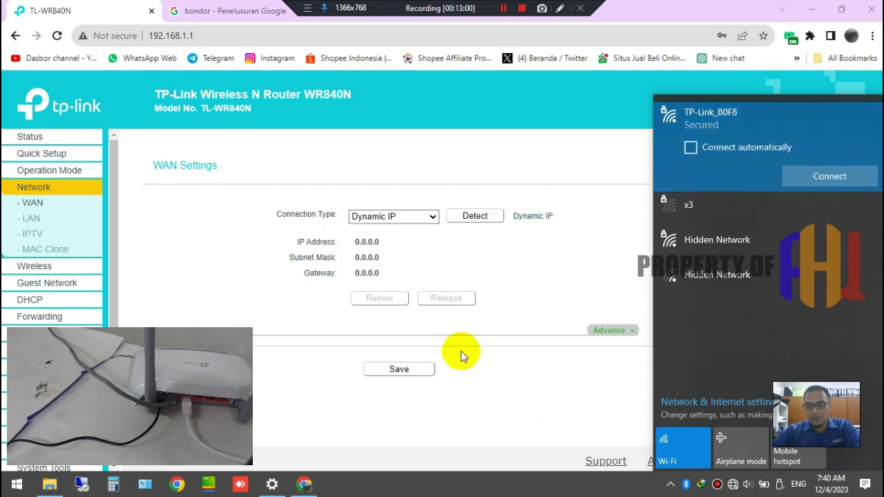
pyautogui.click(478, 381)
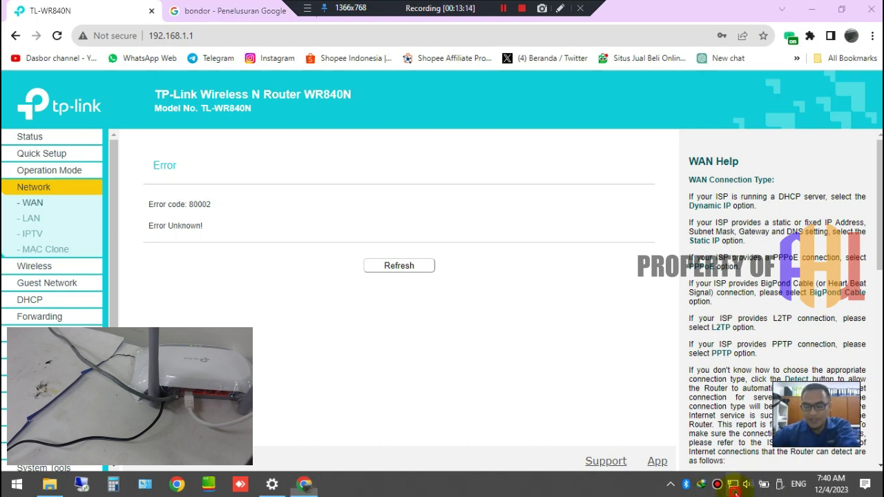
pyautogui.click(733, 485)
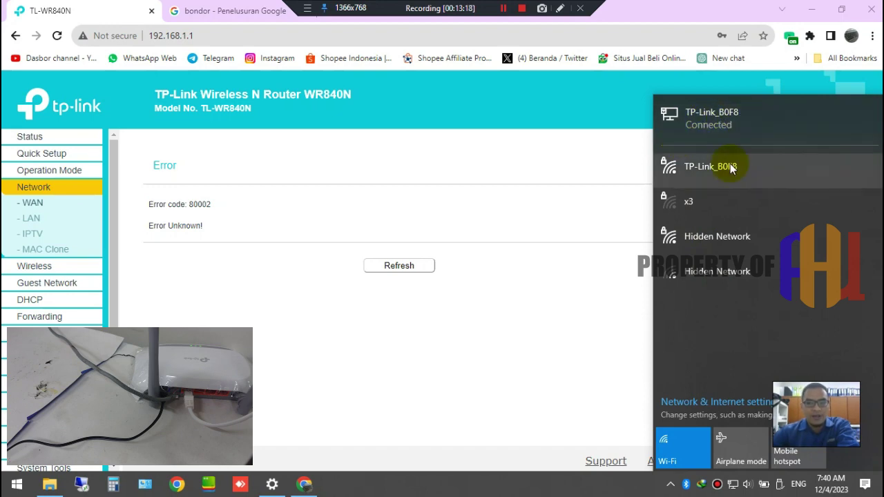
pyautogui.click(629, 488)
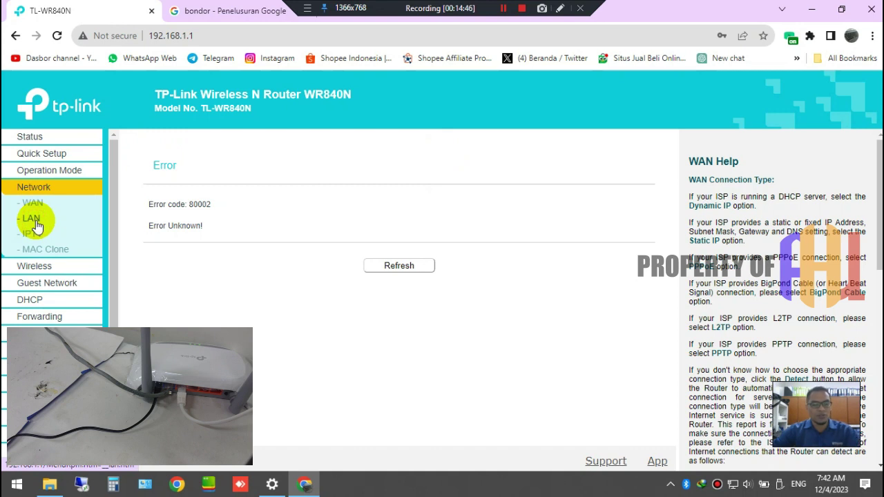
# - Reload the router page at 192.168.1.1 and try logging in with the admin password
pyautogui.click(226, 35)
pyautogui.click(56, 36)
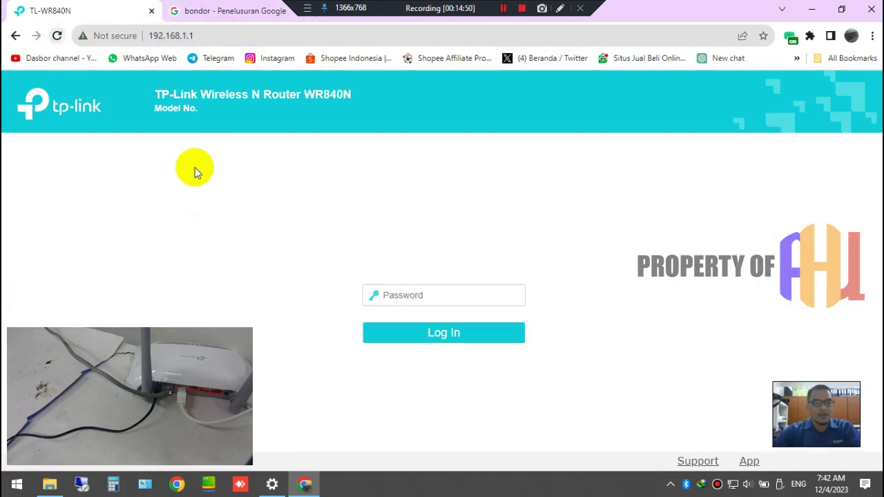
pyautogui.click(421, 295)
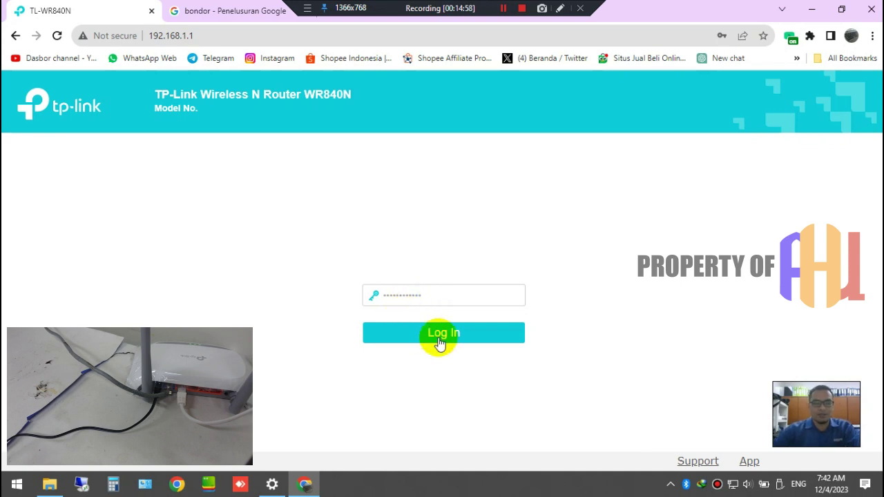
pyautogui.click(440, 329)
pyautogui.click(439, 309)
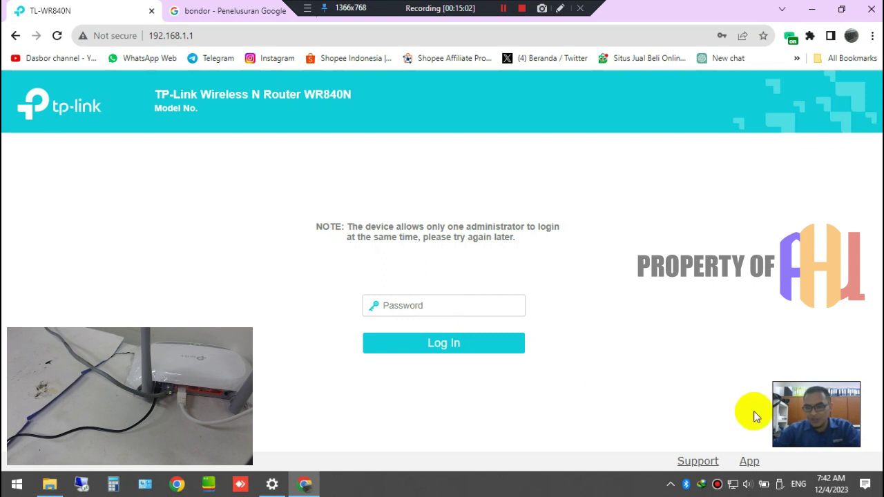
# - Reconnect the computer to the TP-Link_B0F8 Wi-Fi network
pyautogui.click(733, 484)
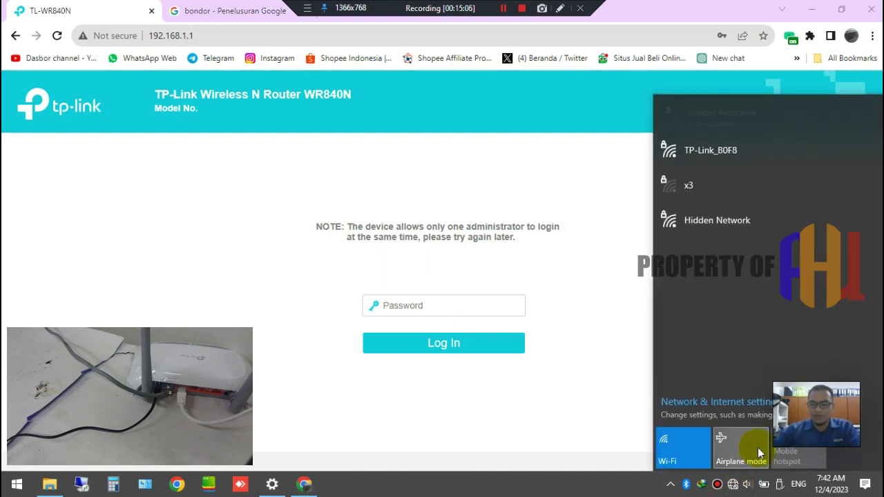
pyautogui.click(757, 149)
pyautogui.click(815, 209)
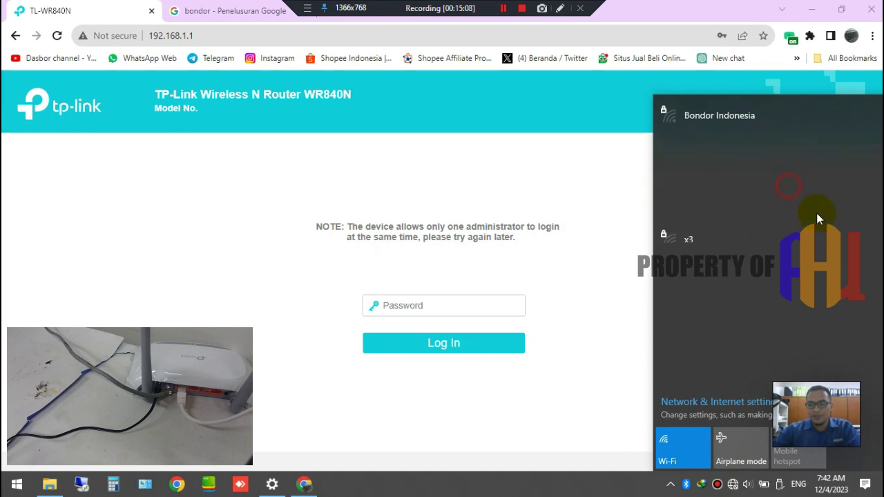
pyautogui.click(763, 165)
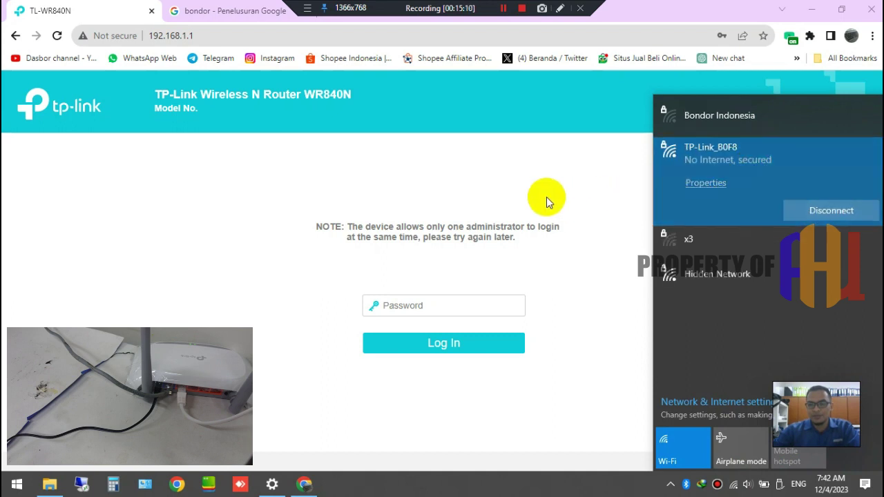
# - Log back into the router, open DHCP Settings, and select the 192.168.1.1 Default Gateway value
pyautogui.click(253, 42)
pyautogui.press('Return')
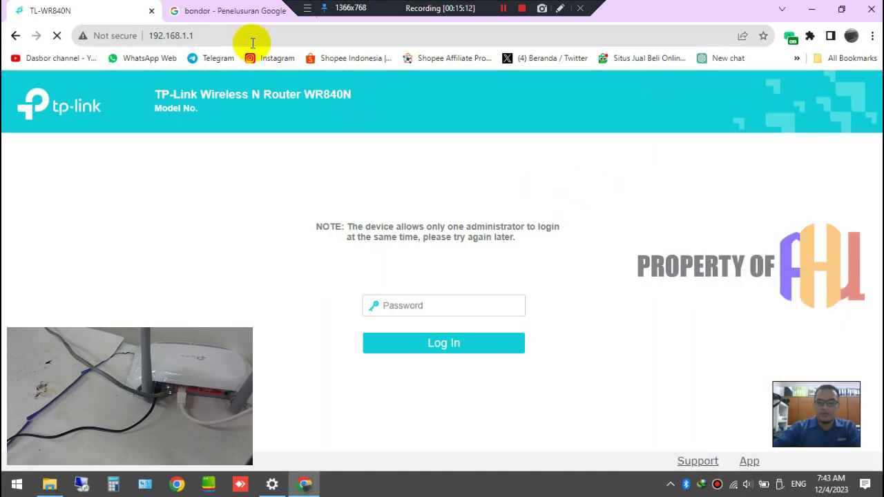
pyautogui.click(248, 40)
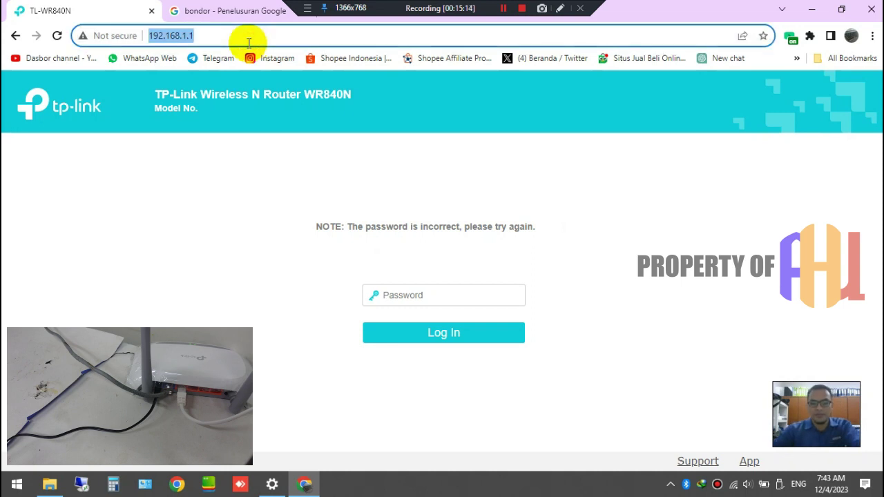
pyautogui.press('Return')
pyautogui.click(403, 293)
pyautogui.write('a')
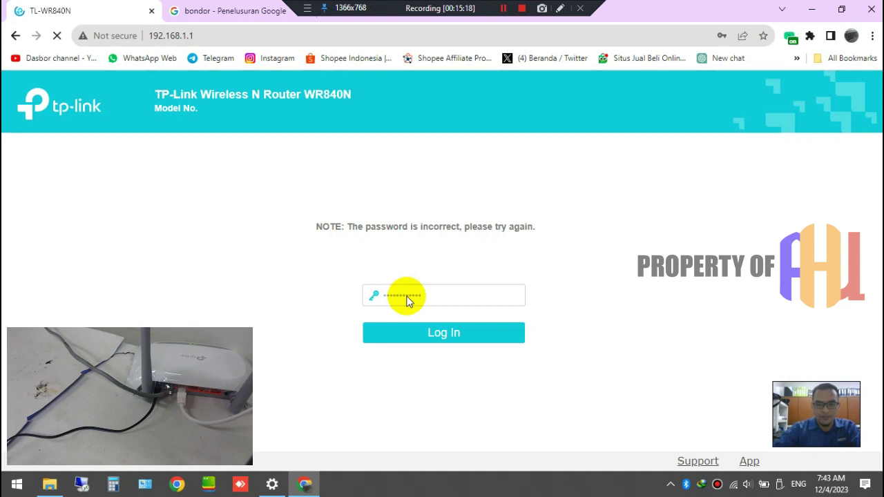
pyautogui.press('Return')
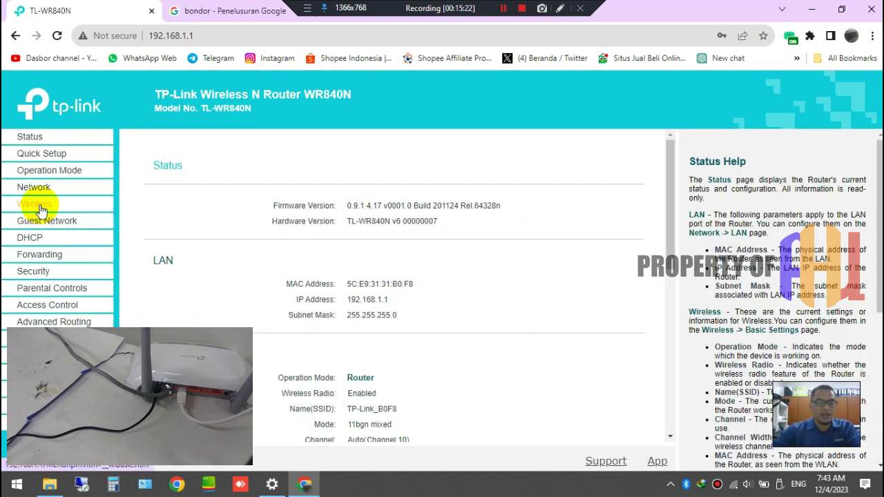
pyautogui.click(19, 239)
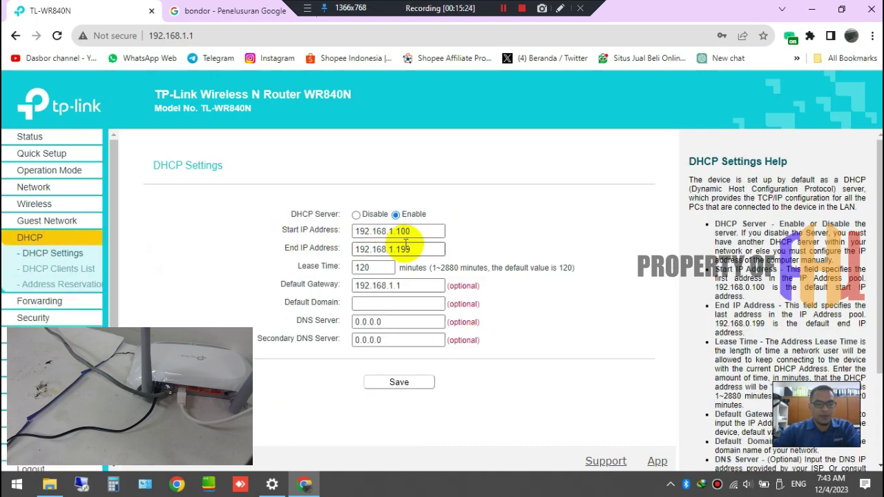
pyautogui.doubleClick(413, 286)
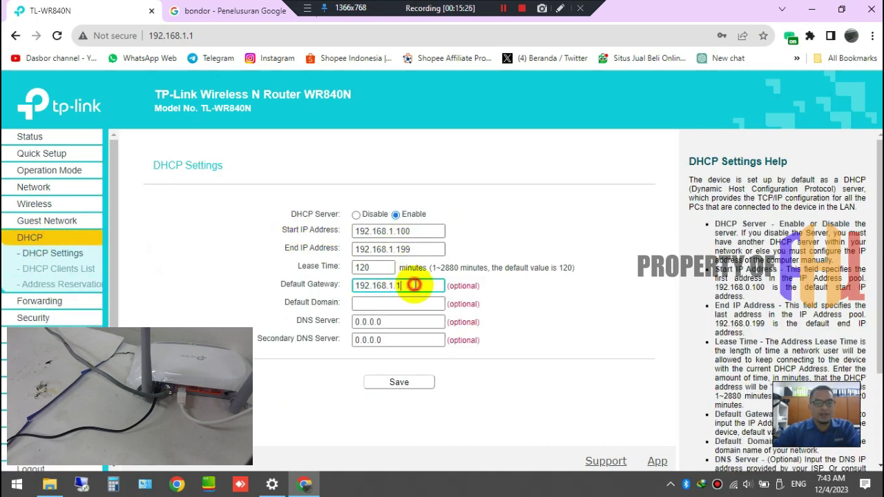